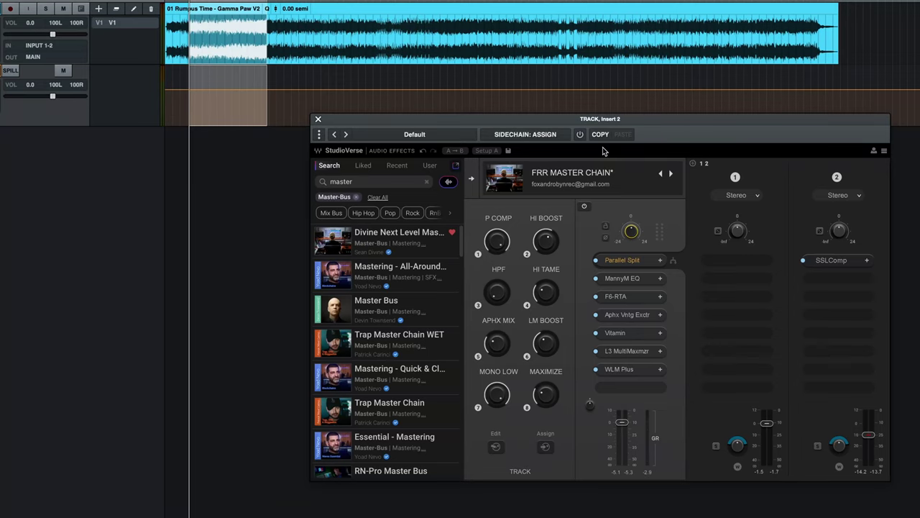
# Move the StudioVerse window up-left and browse the Liked, Recent and User chain lists.
pyautogui.moveTo(636, 120); pyautogui.dragTo(530, 98)
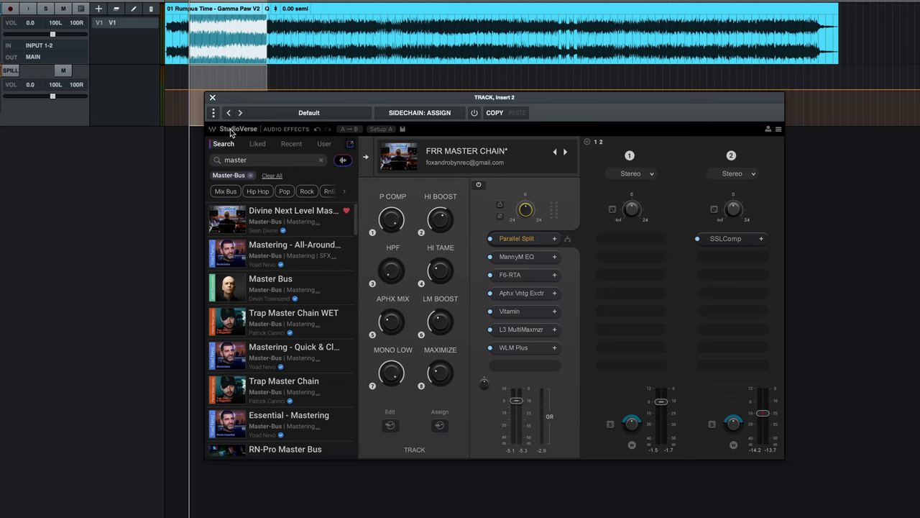
pyautogui.click(257, 144)
pyautogui.click(292, 145)
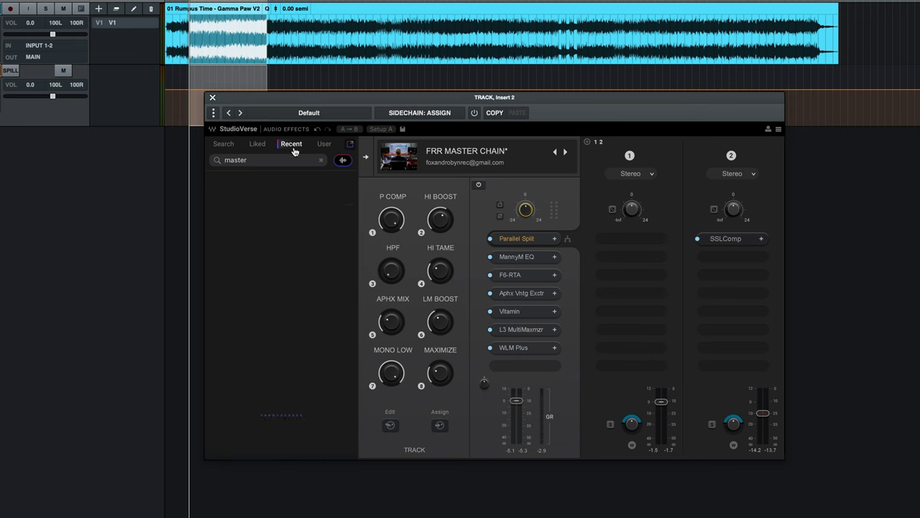
pyautogui.click(324, 145)
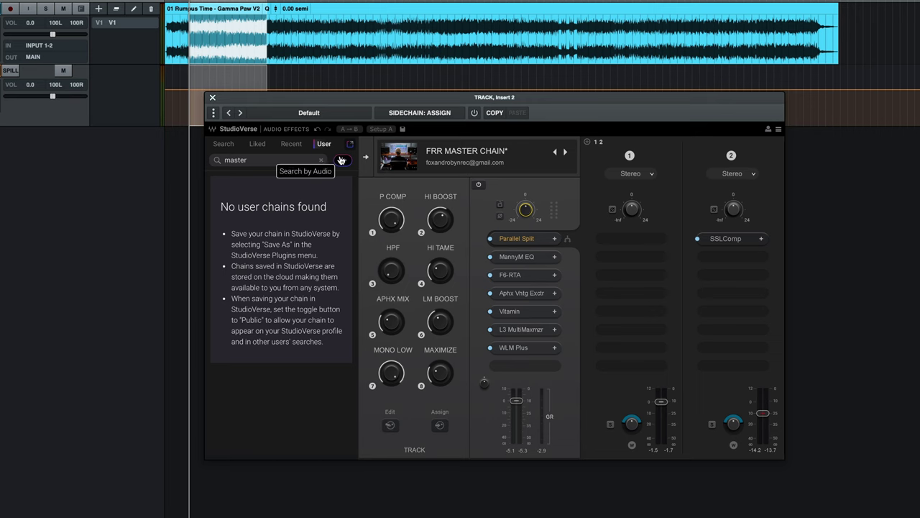
# Clear the search and add the 'mastering' tag filter, briefly adding then removing Mix Bus.
pyautogui.click(322, 164)
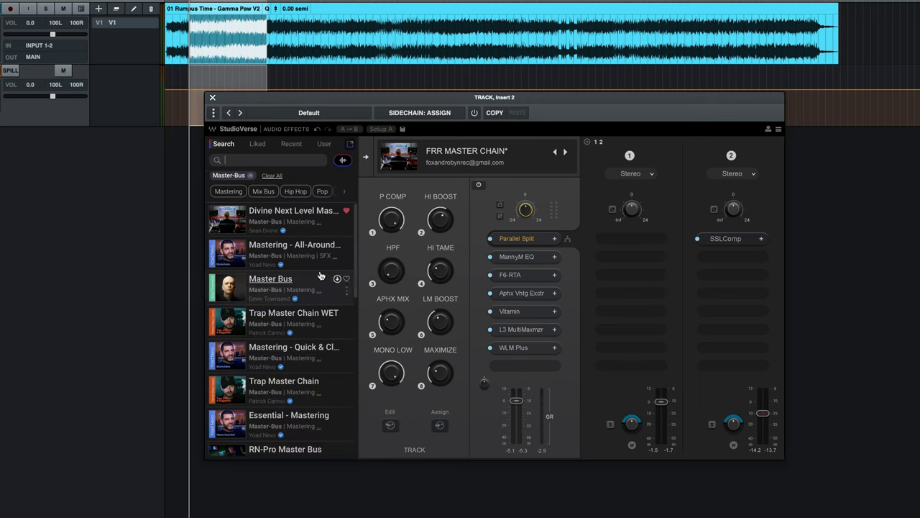
pyautogui.click(323, 145)
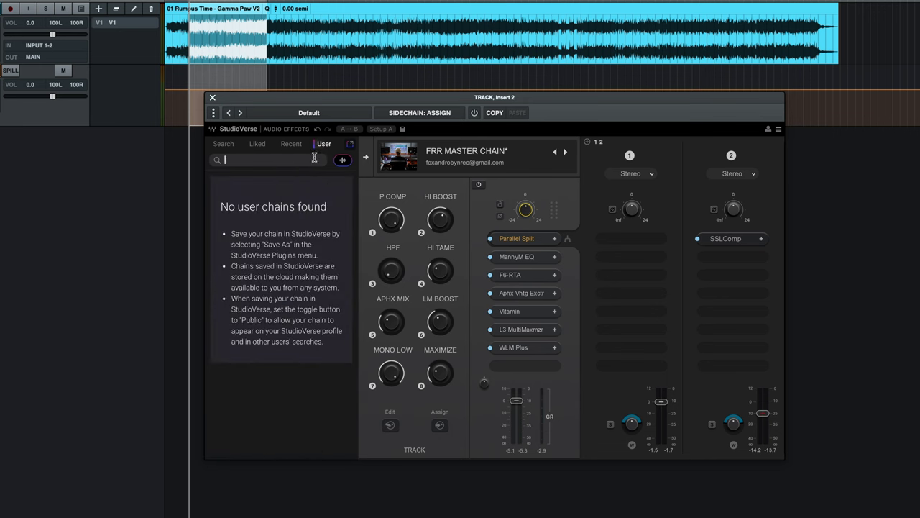
pyautogui.write('mastering')
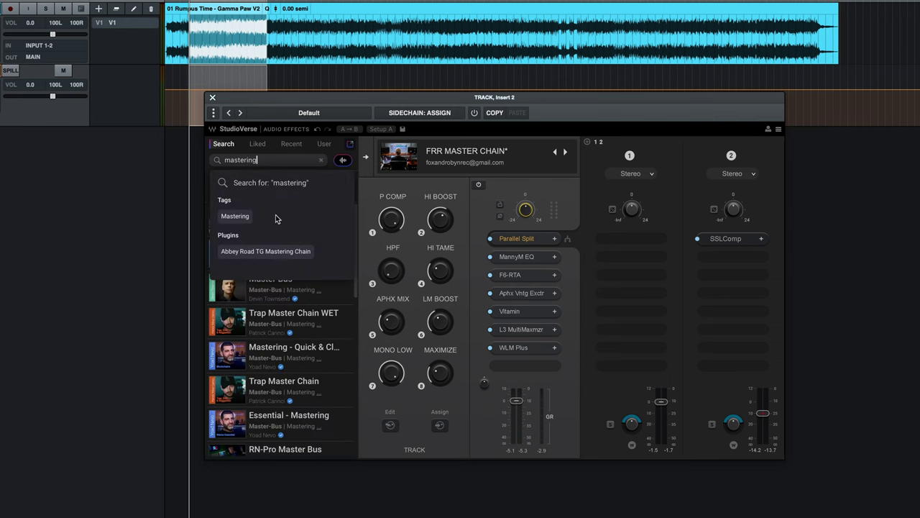
pyautogui.click(235, 216)
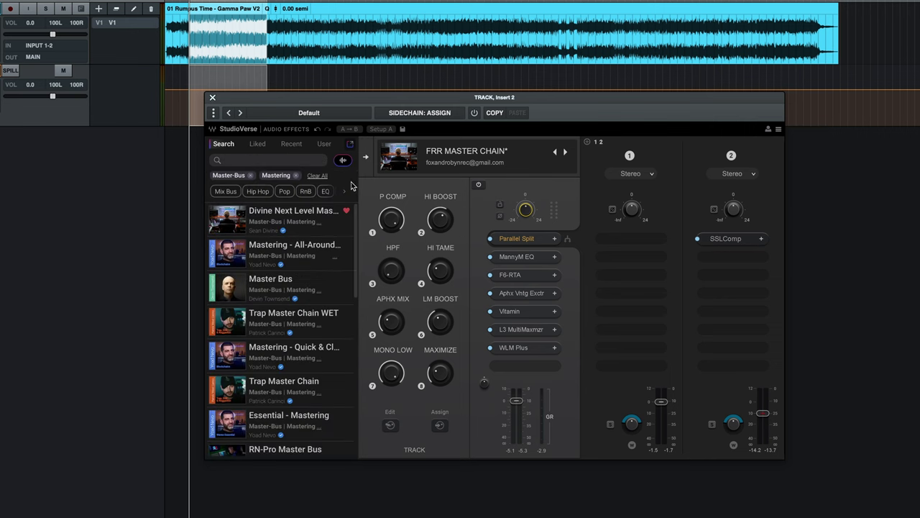
pyautogui.click(224, 192)
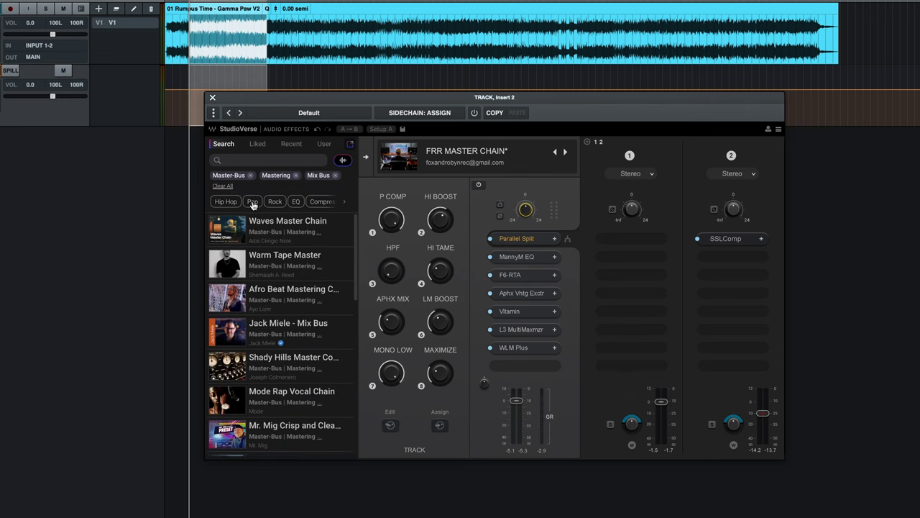
pyautogui.click(335, 176)
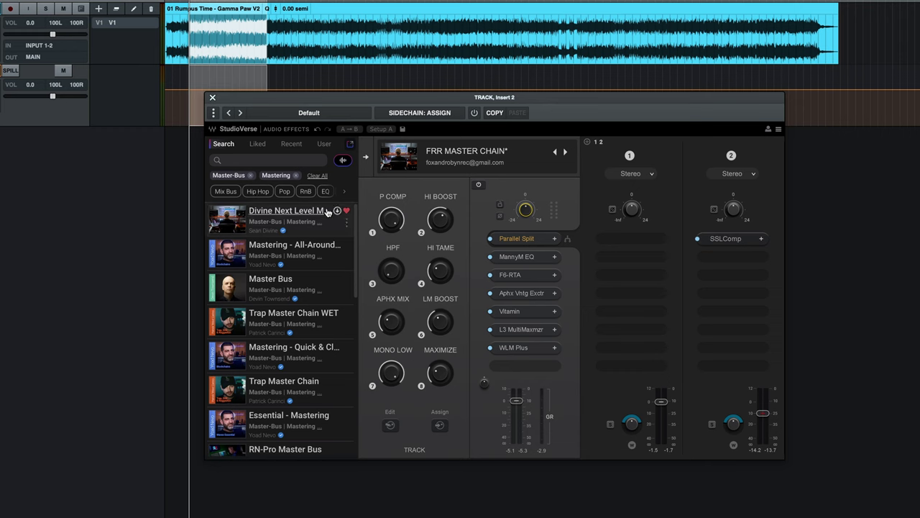
pyautogui.click(344, 194)
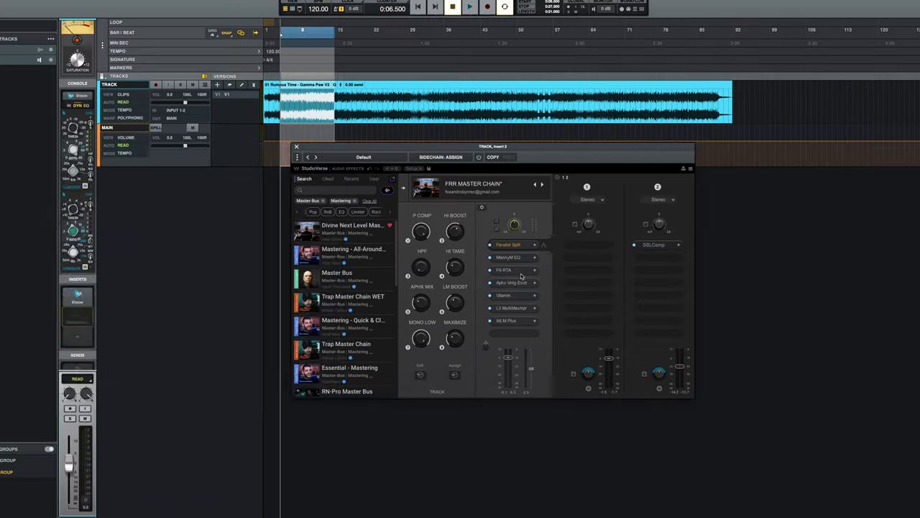
pyautogui.click(511, 275)
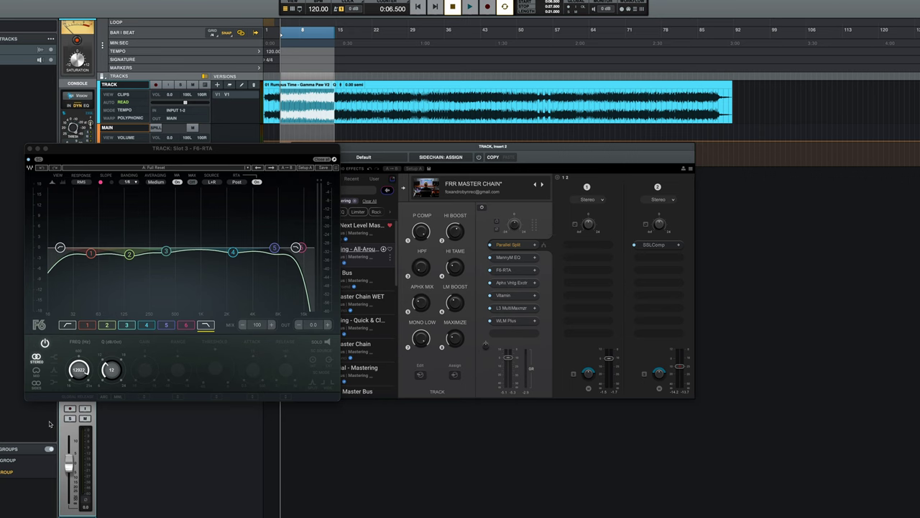
pyautogui.moveTo(193, 151); pyautogui.dragTo(167, 147)
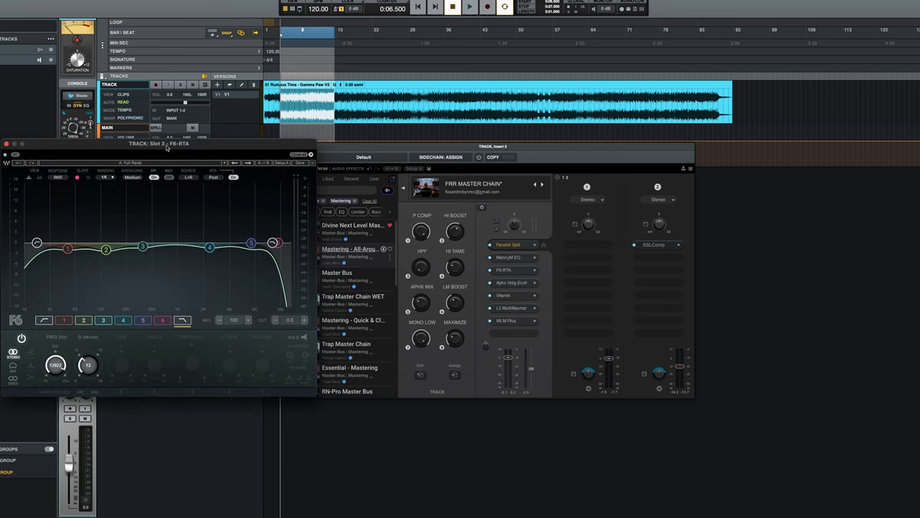
pyautogui.click(7, 144)
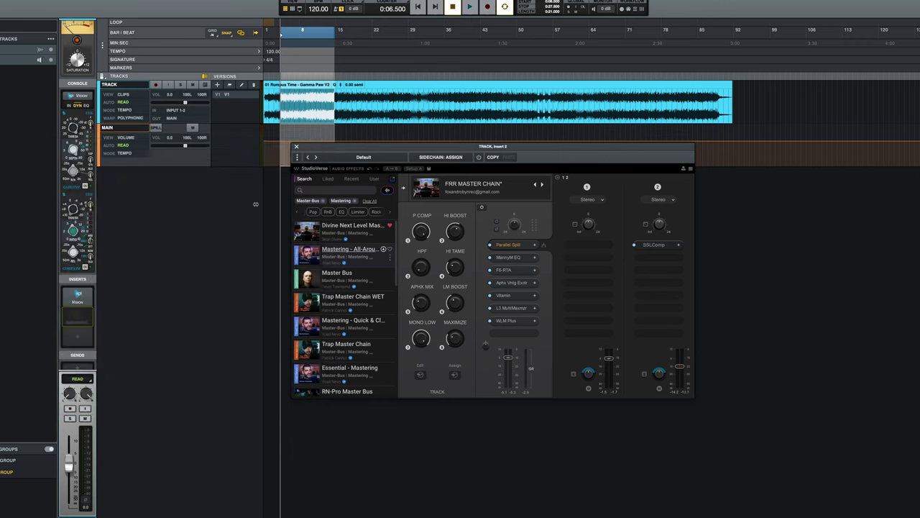
pyautogui.click(522, 297)
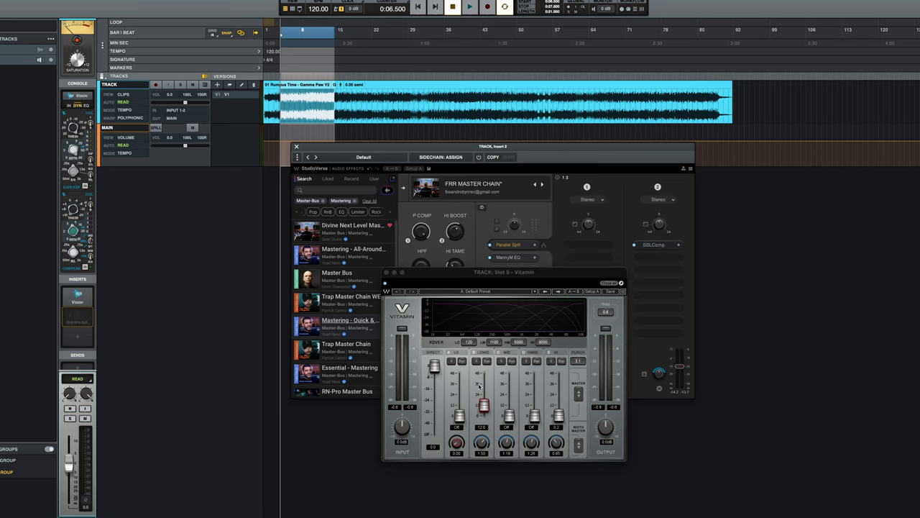
pyautogui.click(543, 282)
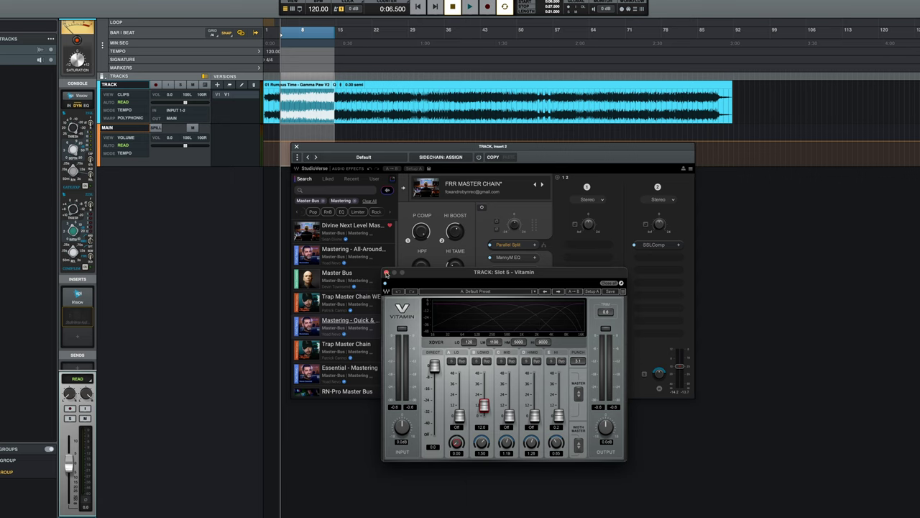
pyautogui.click(386, 274)
# Peek at the L3 MultiMaxmzr, then open the WLM Plus meter and place it upper left.
pyautogui.click(517, 309)
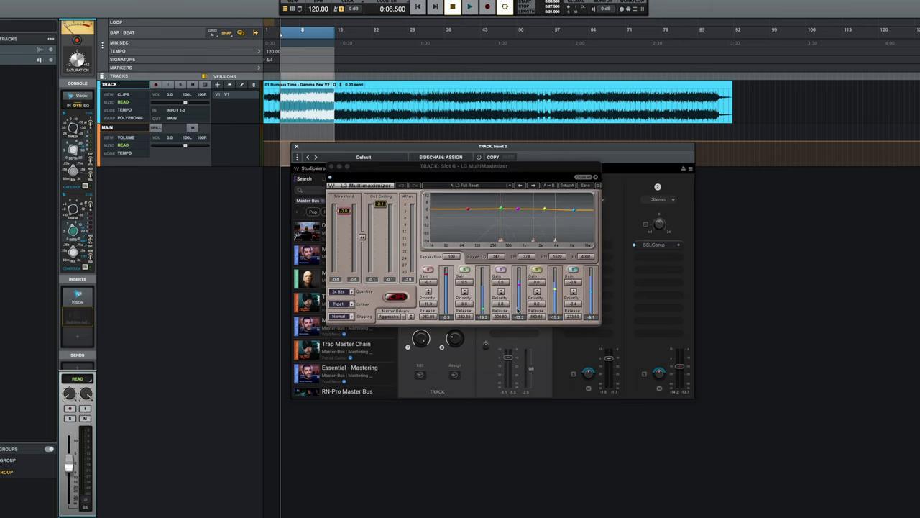
pyautogui.click(332, 166)
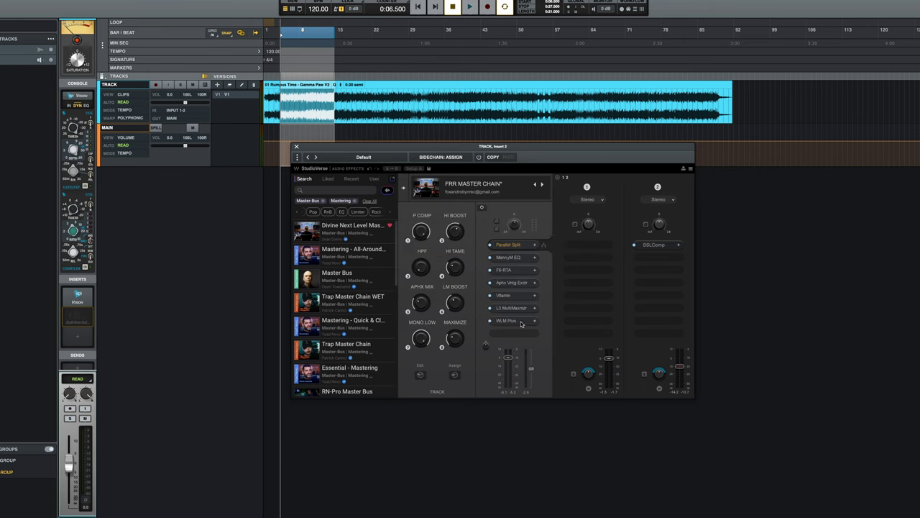
pyautogui.click(509, 321)
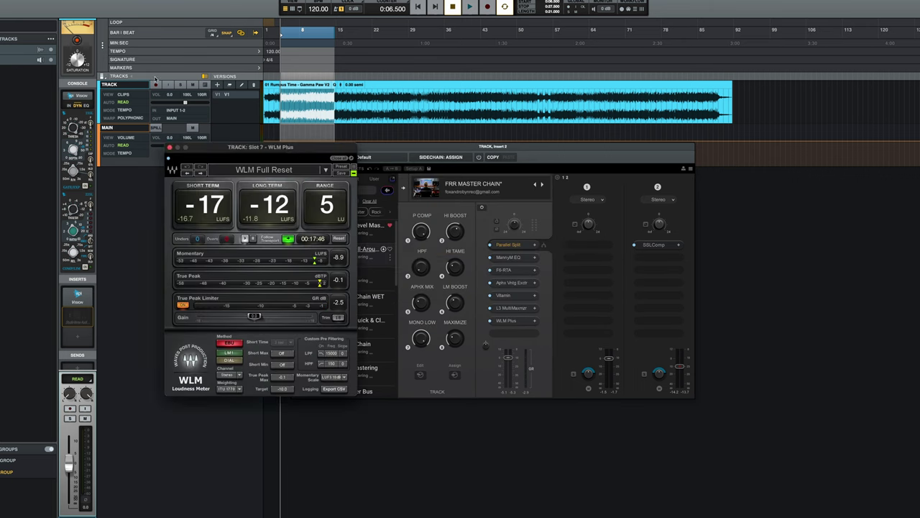
pyautogui.moveTo(221, 146); pyautogui.dragTo(81, 37)
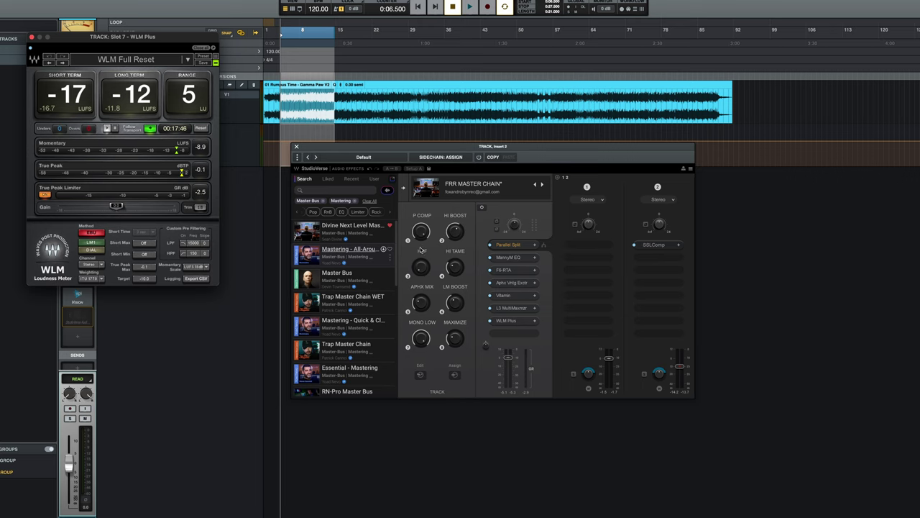
# Close the WLM Plus loudness meter, leaving the FRR MASTER CHAIN macros visible.
pyautogui.click(32, 37)
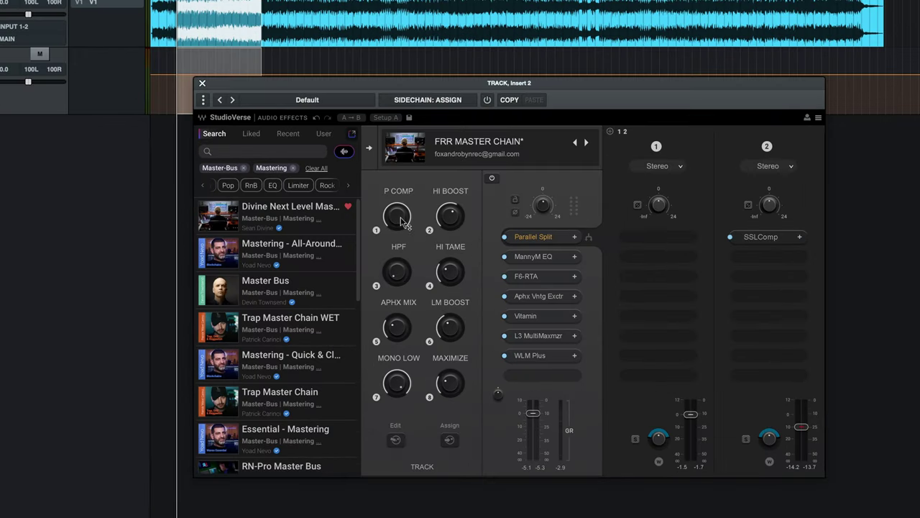
pyautogui.moveTo(424, 232)
pyautogui.rightClick(456, 333)
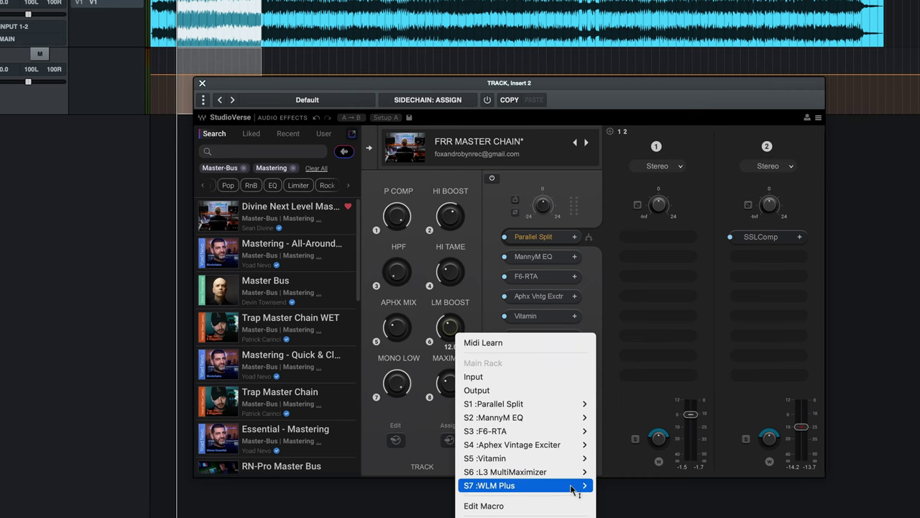
pyautogui.click(486, 276)
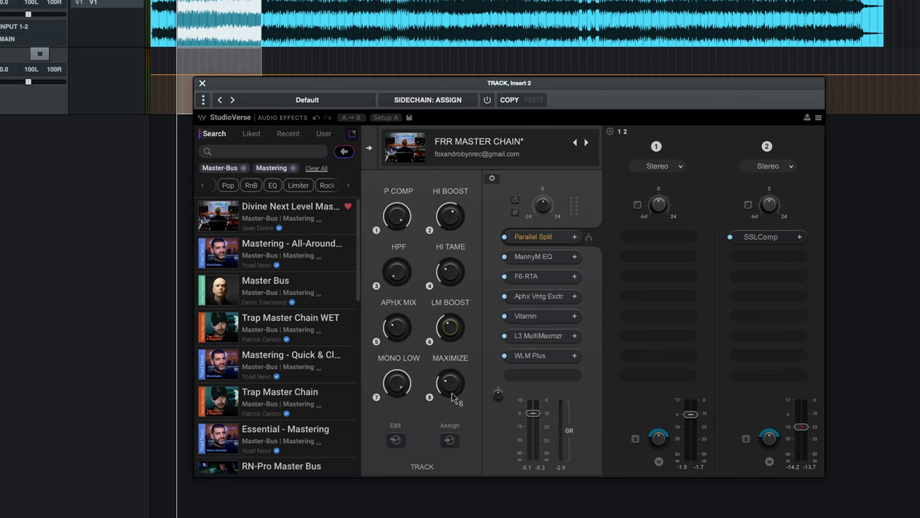
pyautogui.rightClick(399, 389)
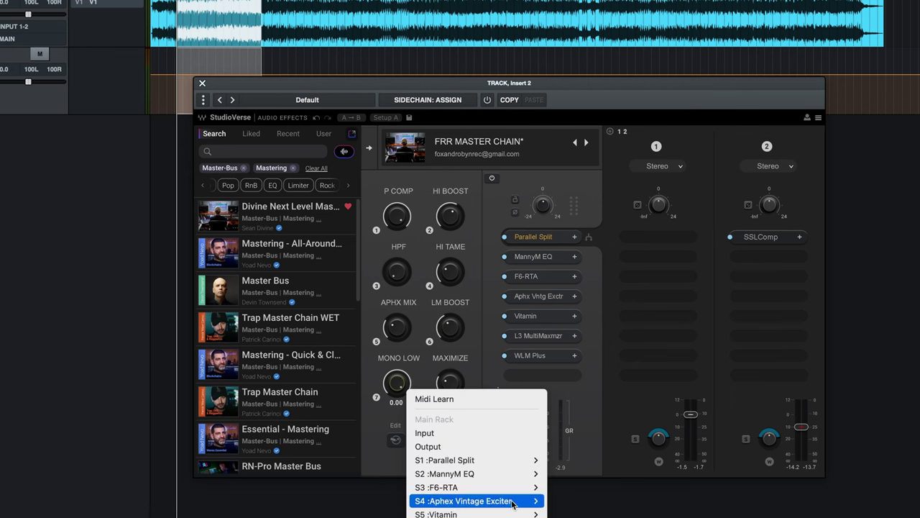
pyautogui.moveTo(513, 477)
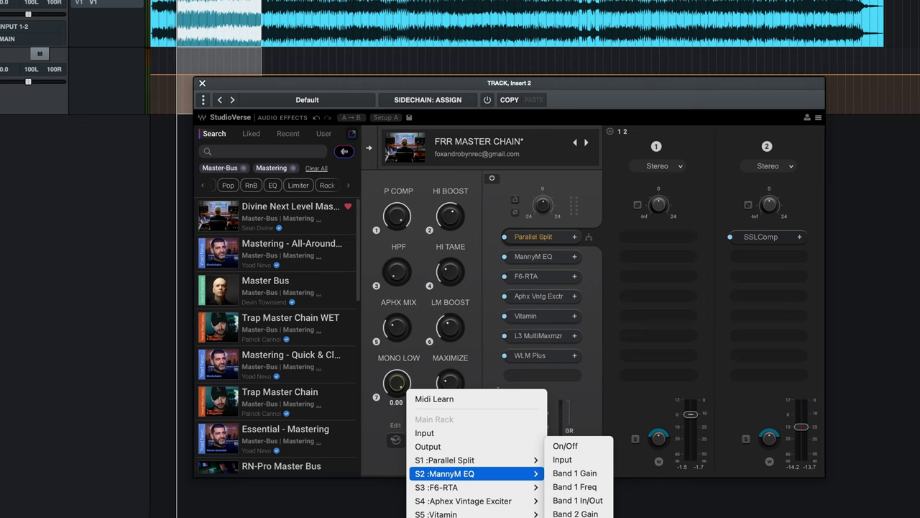
pyautogui.click(396, 457)
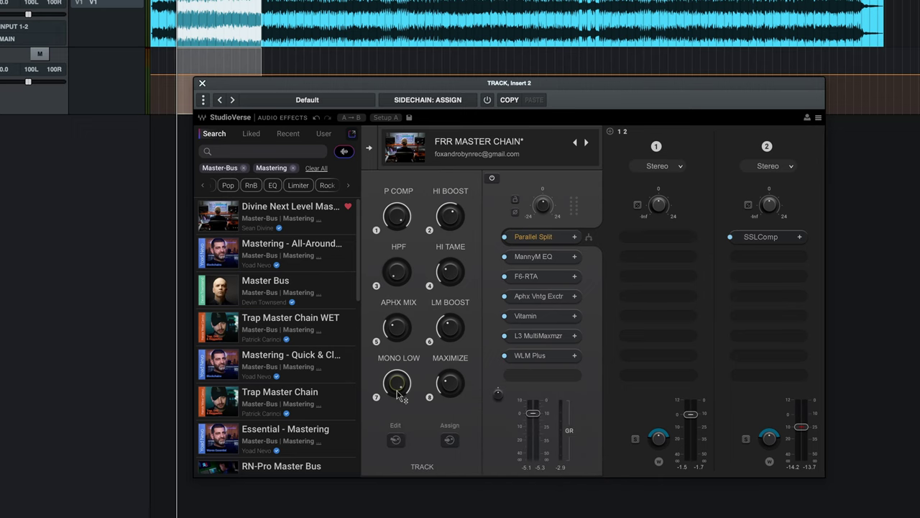
# Open the MannyM EQ from the chain and close it again.
pyautogui.moveTo(451, 388)
pyautogui.moveTo(549, 374)
pyautogui.click(556, 260)
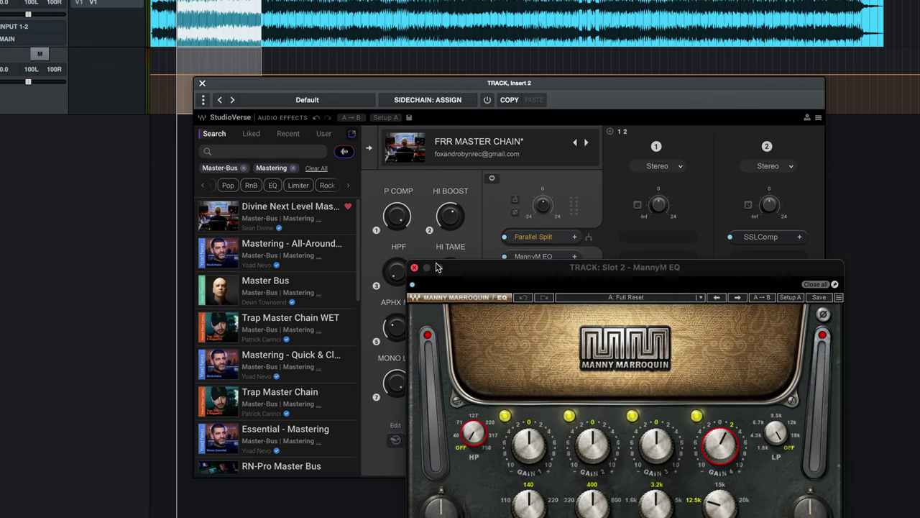
pyautogui.click(415, 268)
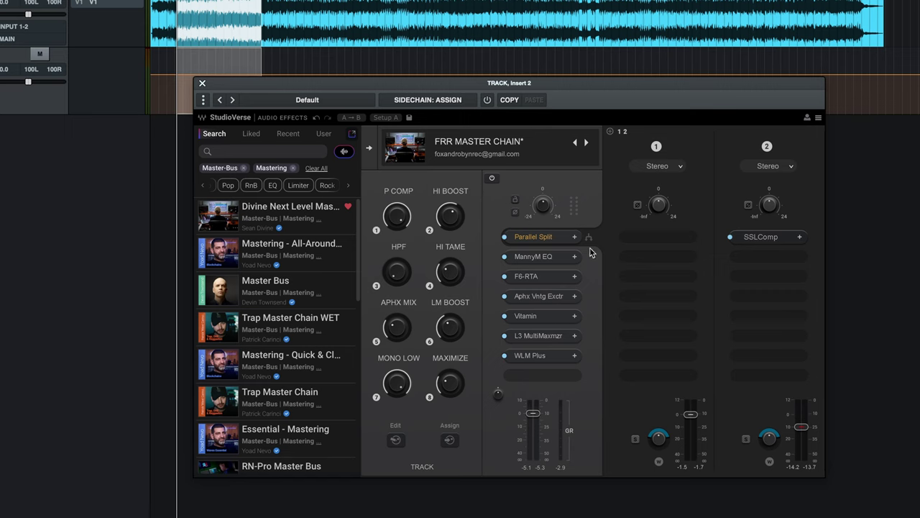
# Toggle the whole mastering chain on and off repeatedly to compare, ending bypassed.
pyautogui.click(492, 178)
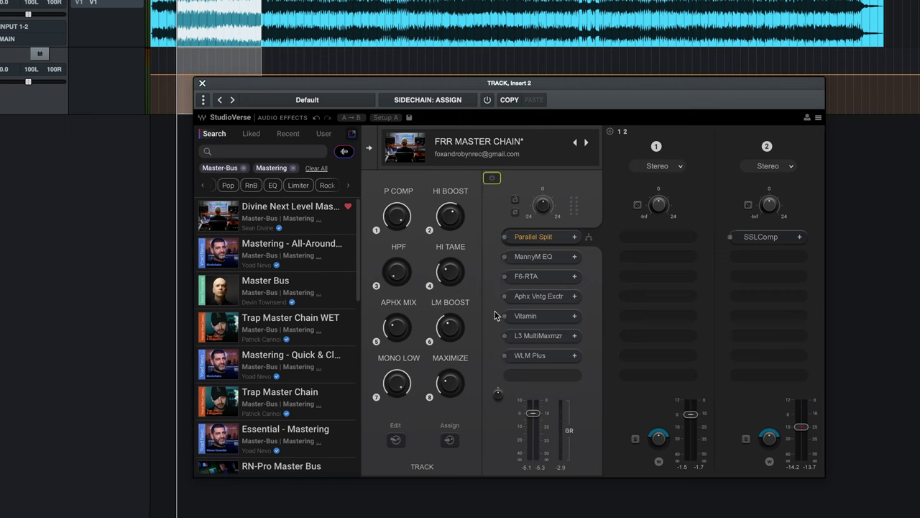
pyautogui.click(492, 179)
pyautogui.click(494, 183)
pyautogui.click(493, 182)
pyautogui.click(493, 179)
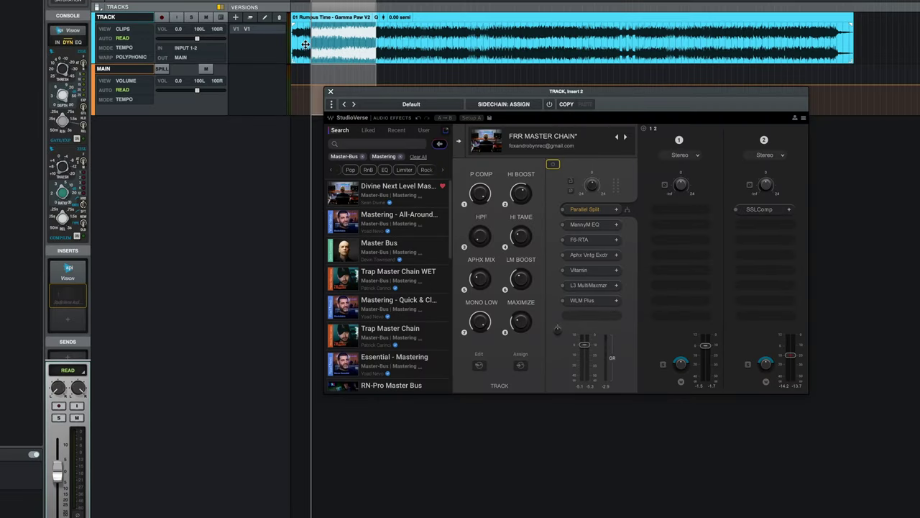
# Drag the StudioVerse window slightly down and to the right.
pyautogui.moveTo(409, 96); pyautogui.dragTo(430, 140)
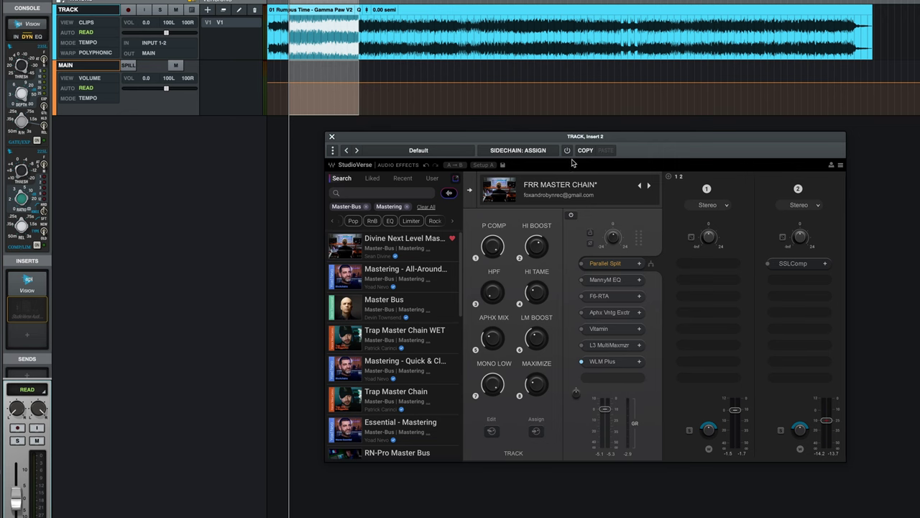
# Nudge the window up and re-enable the Parallel Split stage.
pyautogui.moveTo(653, 143); pyautogui.dragTo(654, 137)
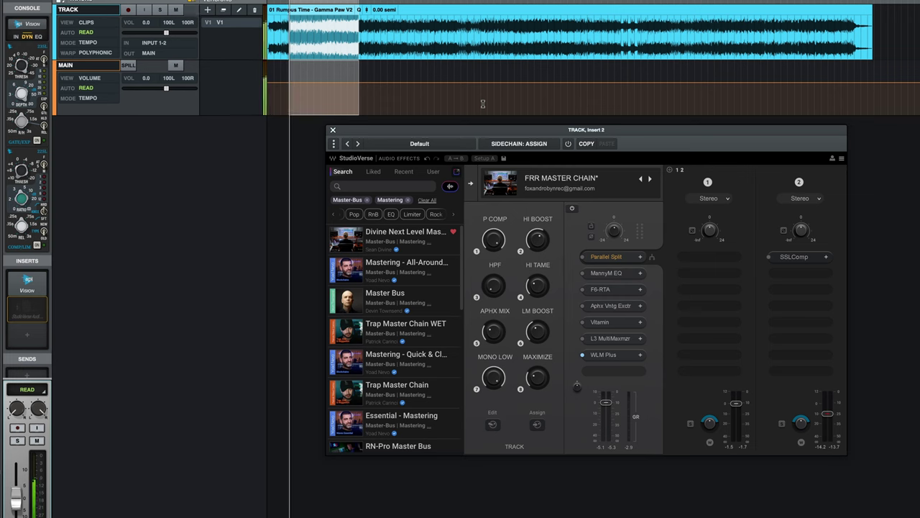
pyautogui.click(583, 256)
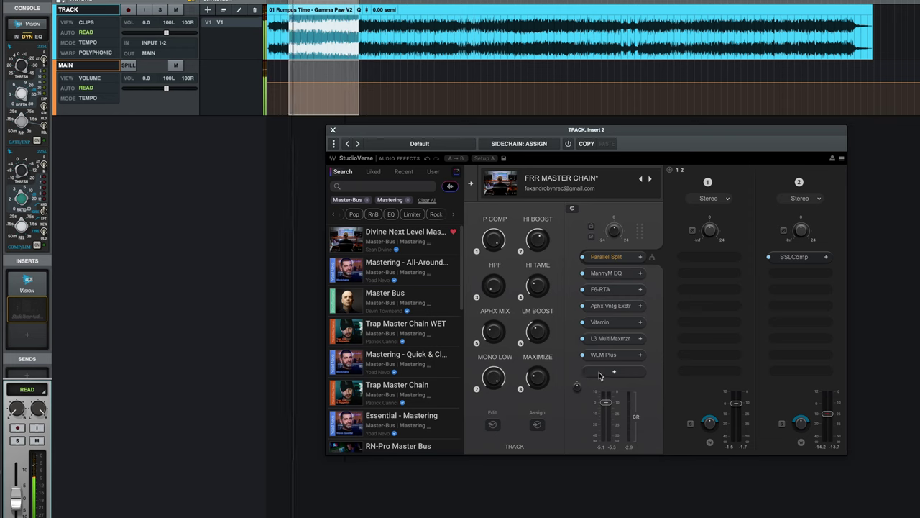
# Disable MannyM EQ, F6-RTA, Aphx Vntg Exctr, Vitamin, L3 MultiMaxmzr and Parallel Split.
pyautogui.click(572, 208)
pyautogui.click(573, 209)
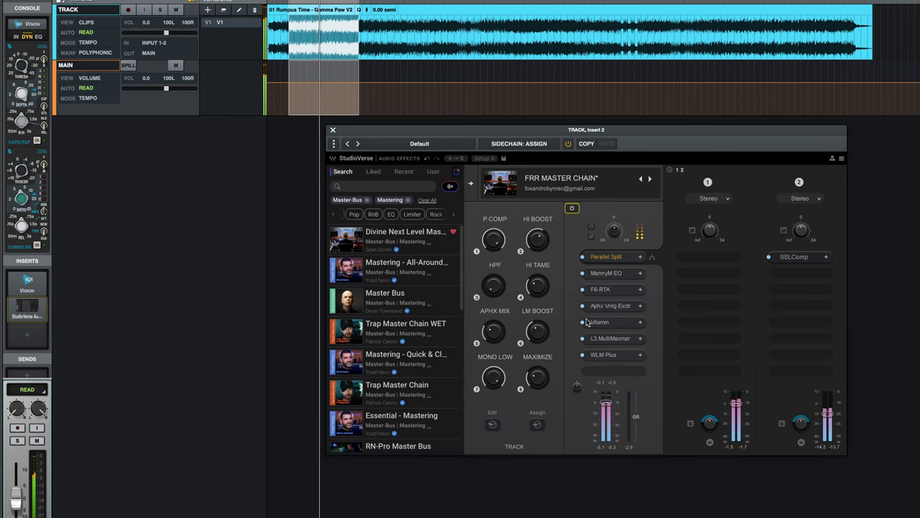
pyautogui.click(583, 273)
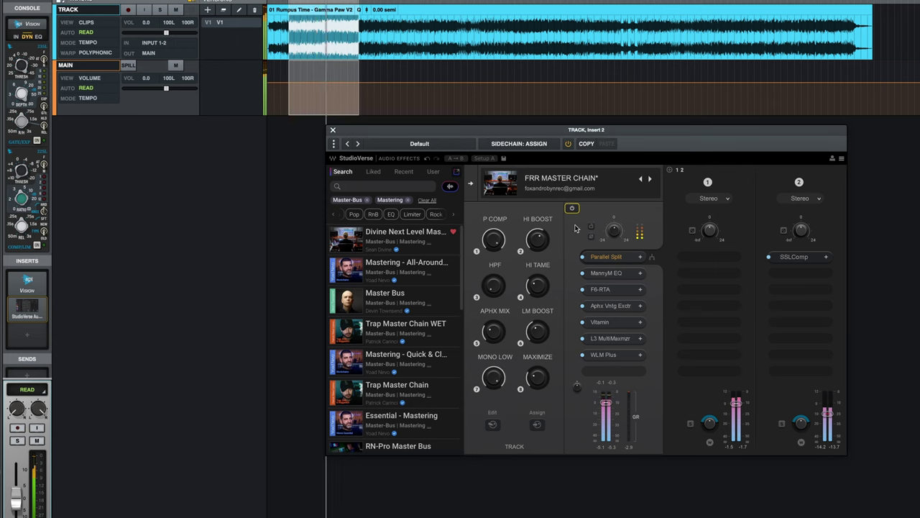
pyautogui.click(582, 289)
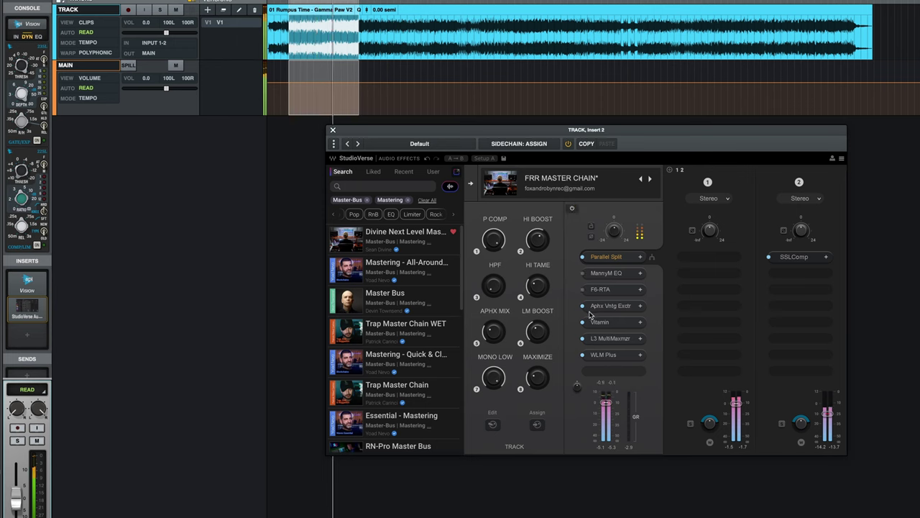
pyautogui.click(583, 306)
pyautogui.click(583, 338)
pyautogui.click(582, 321)
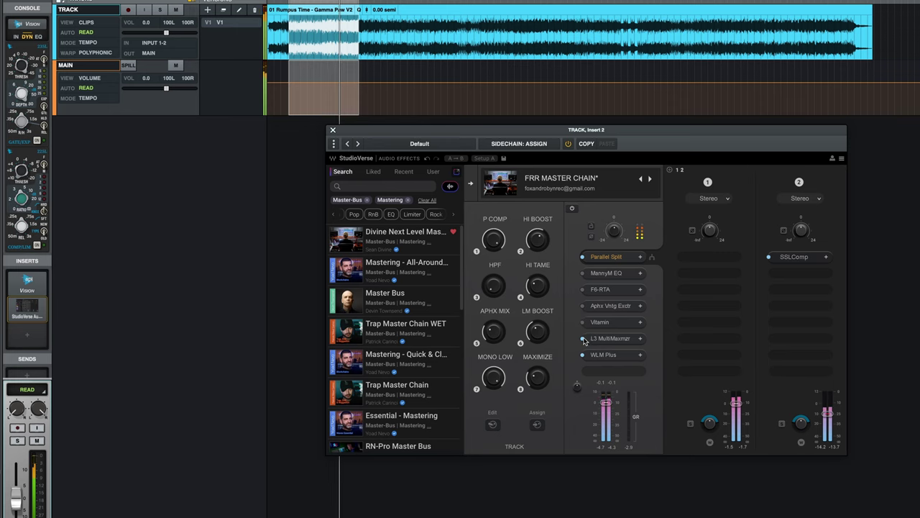
pyautogui.click(584, 257)
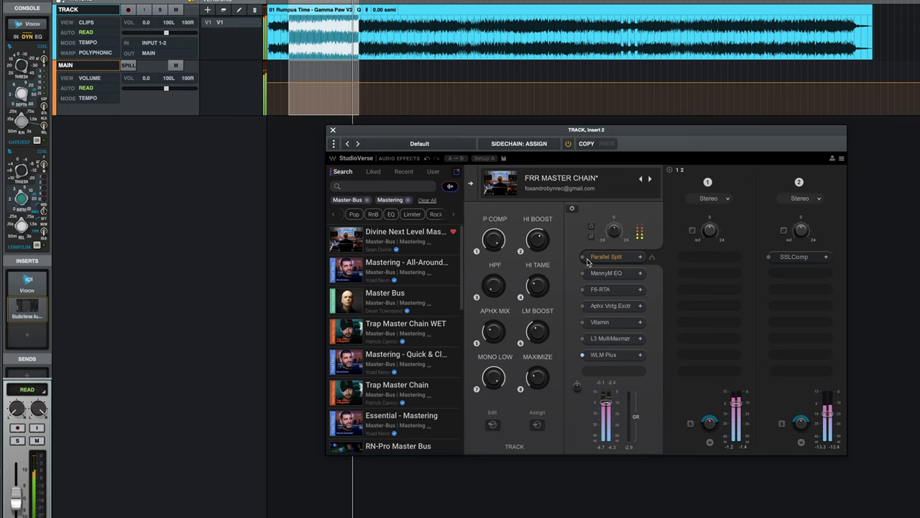
# Re-enable Parallel Split, then MannyM EQ, F6-RTA, Aphx Vntg Exctr, Vitamin and L3 in turn.
pyautogui.click(589, 260)
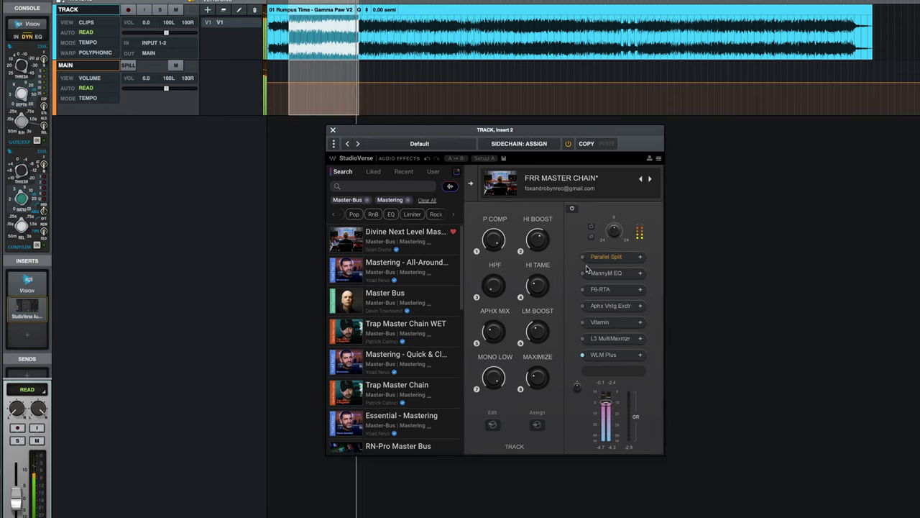
pyautogui.click(625, 259)
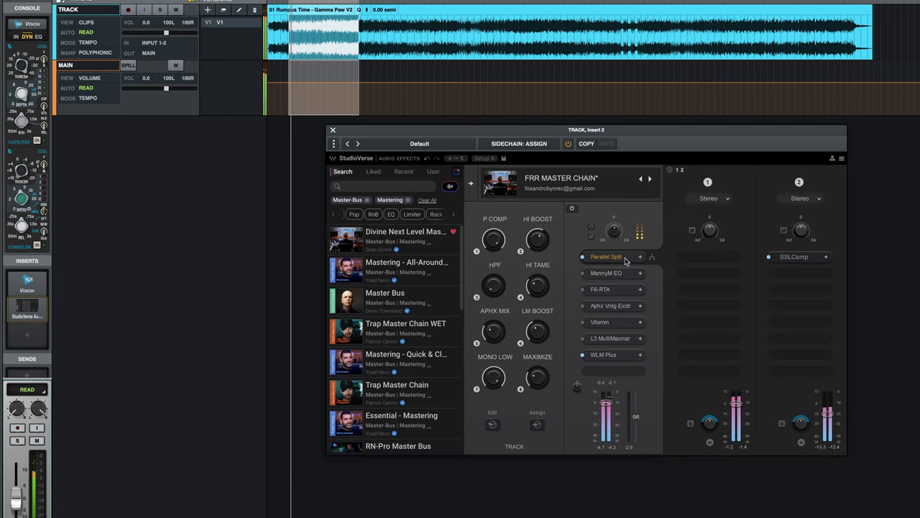
pyautogui.click(582, 274)
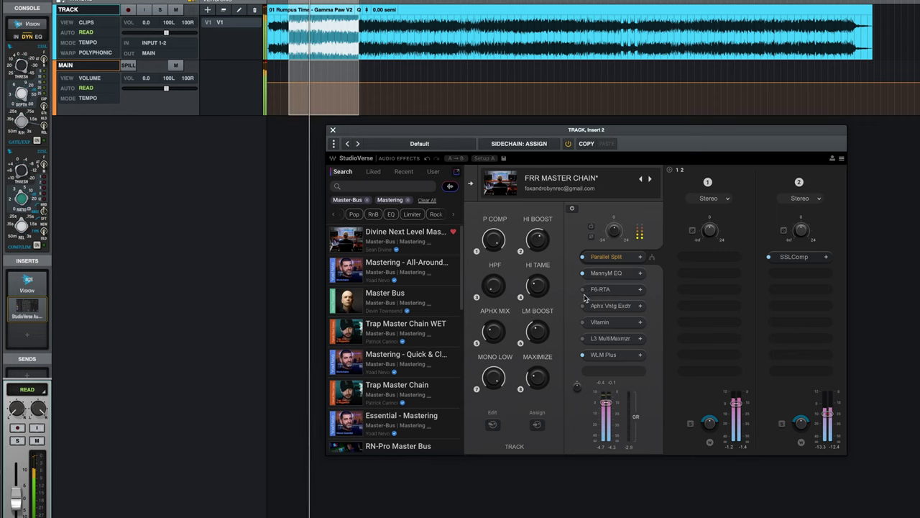
pyautogui.click(582, 290)
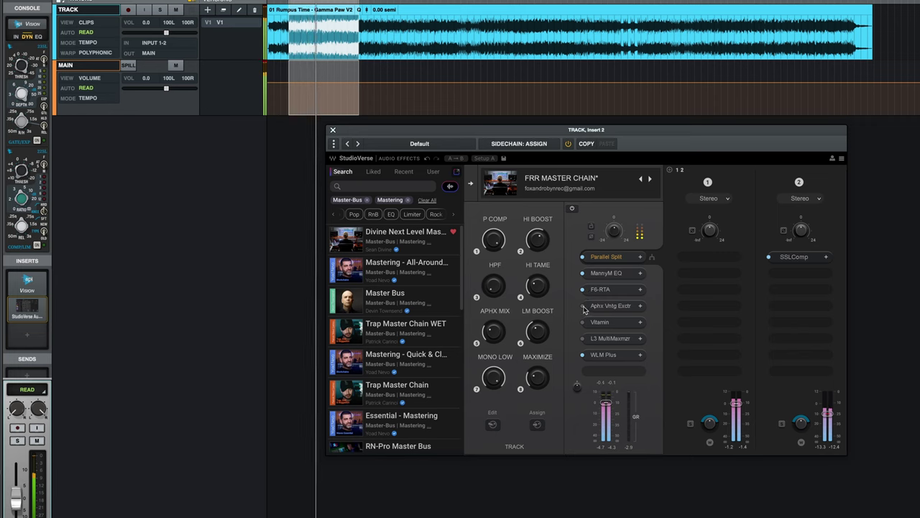
pyautogui.click(583, 306)
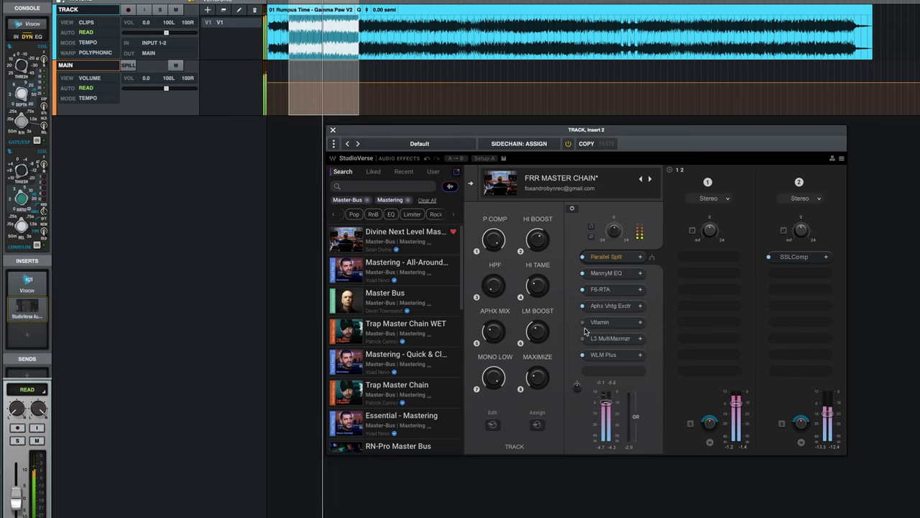
pyautogui.click(583, 323)
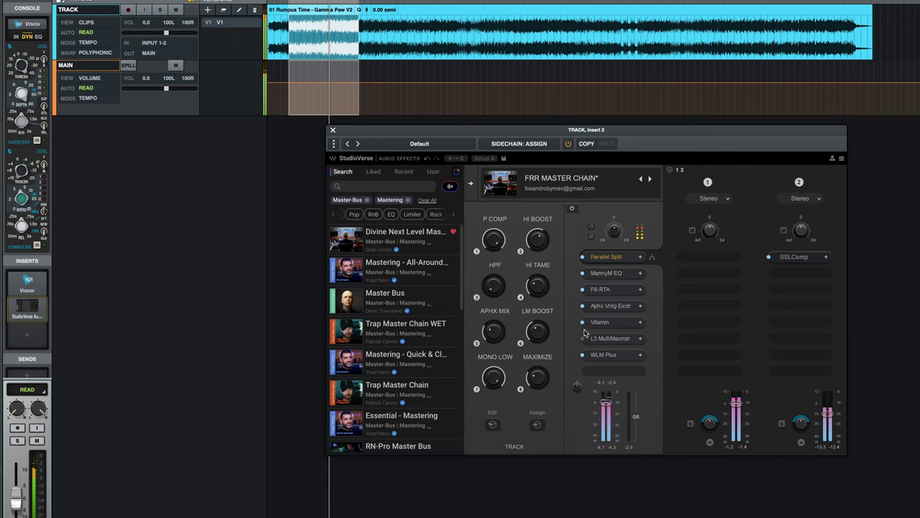
pyautogui.click(583, 339)
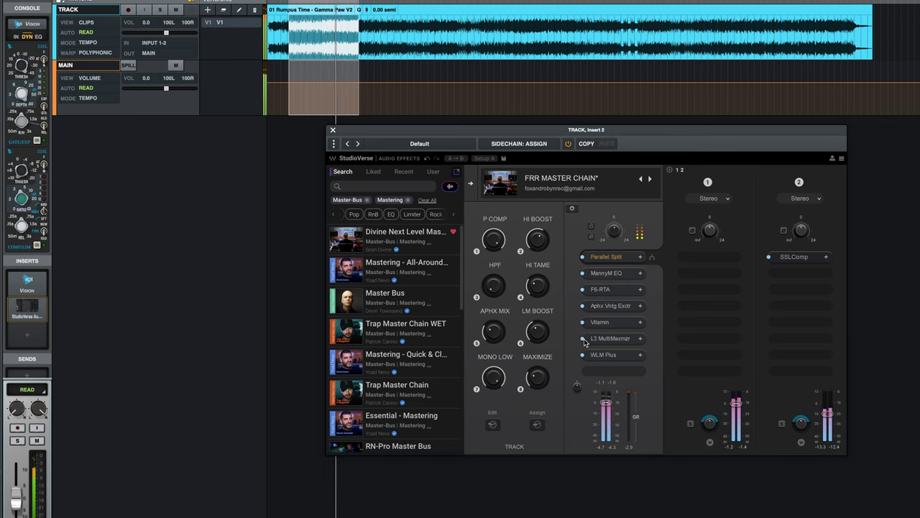
pyautogui.click(573, 209)
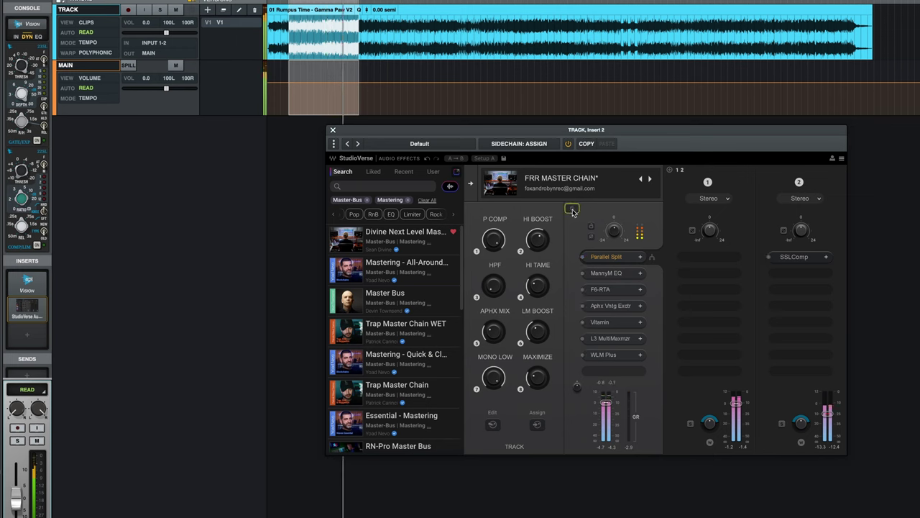
pyautogui.click(572, 210)
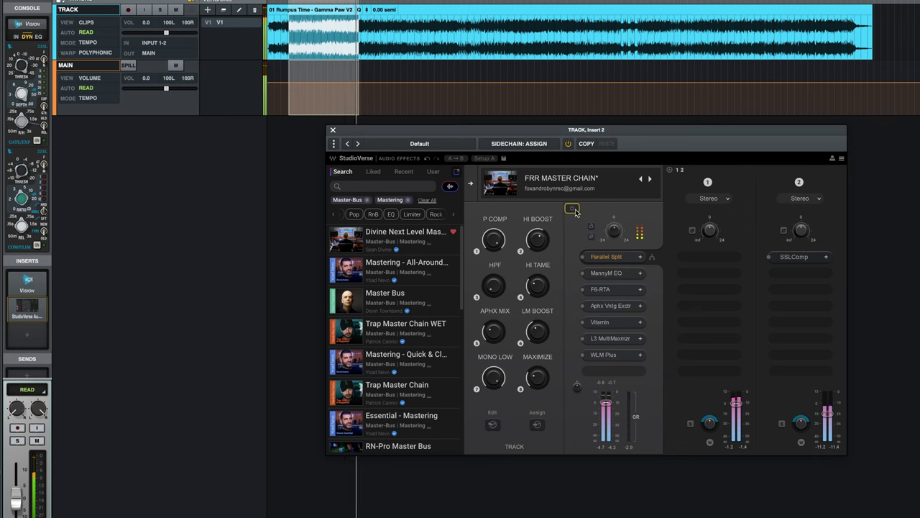
pyautogui.click(572, 209)
pyautogui.click(572, 209)
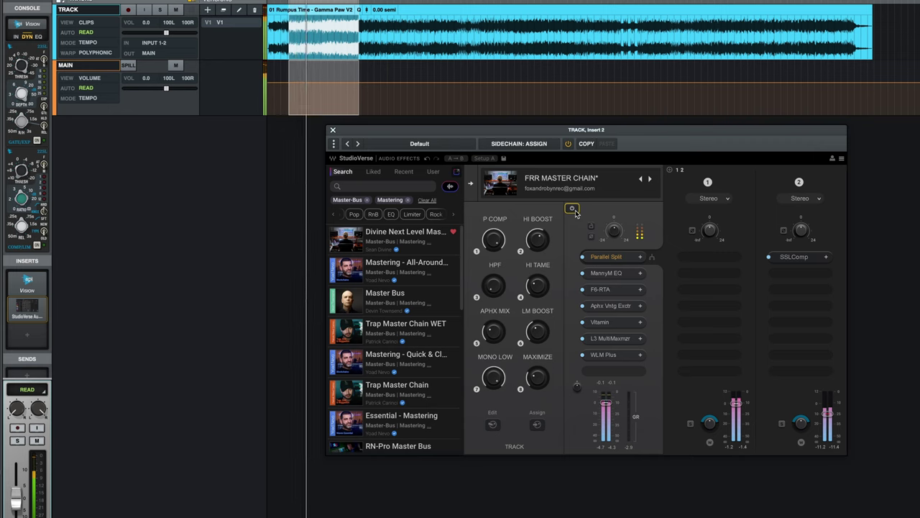
pyautogui.click(573, 209)
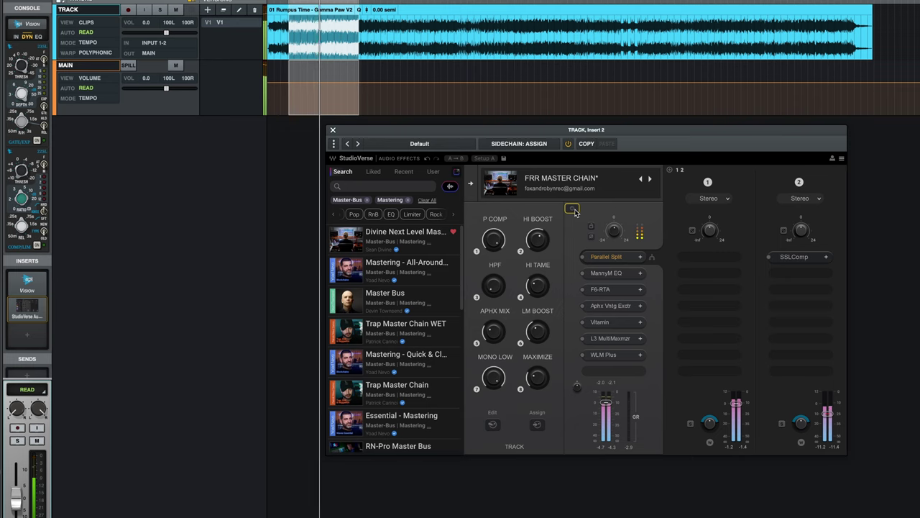
pyautogui.click(573, 209)
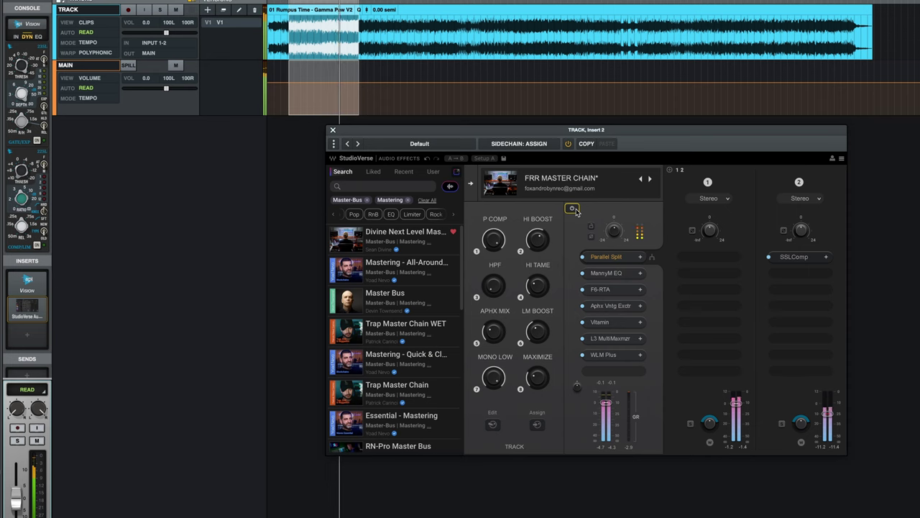
pyautogui.click(573, 210)
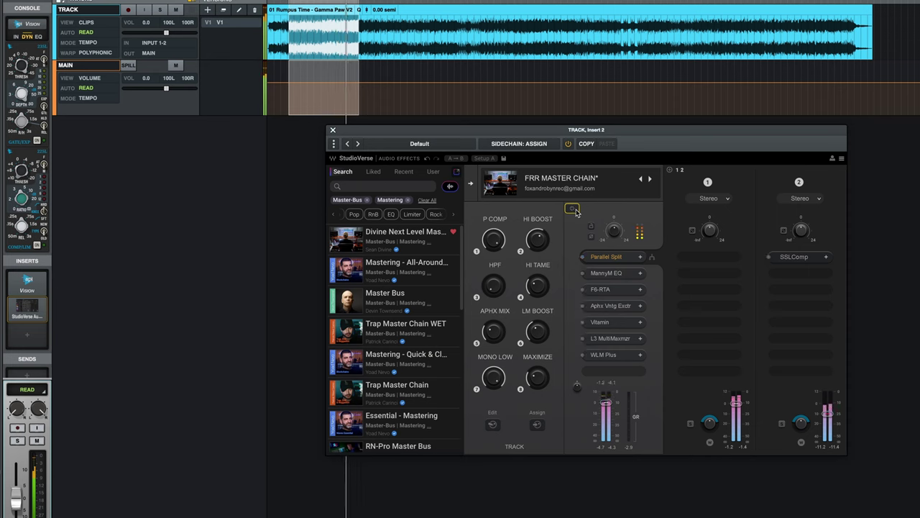
pyautogui.click(573, 209)
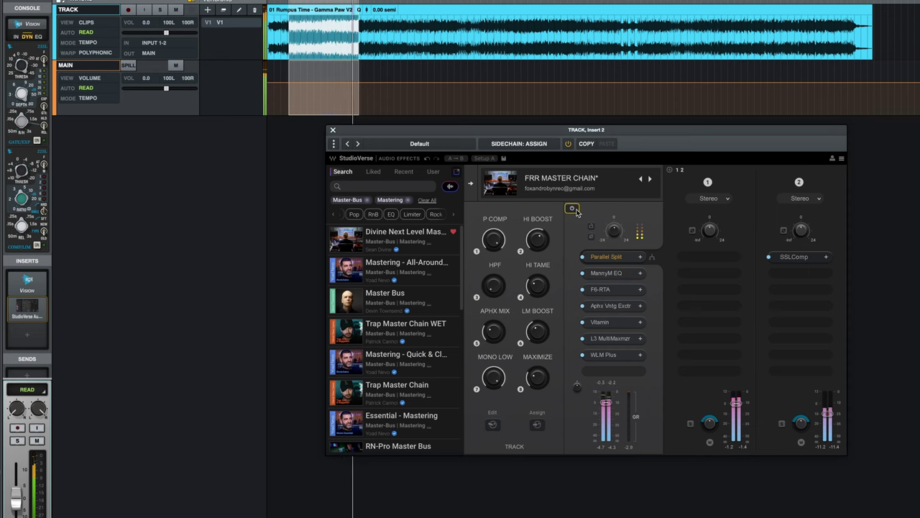